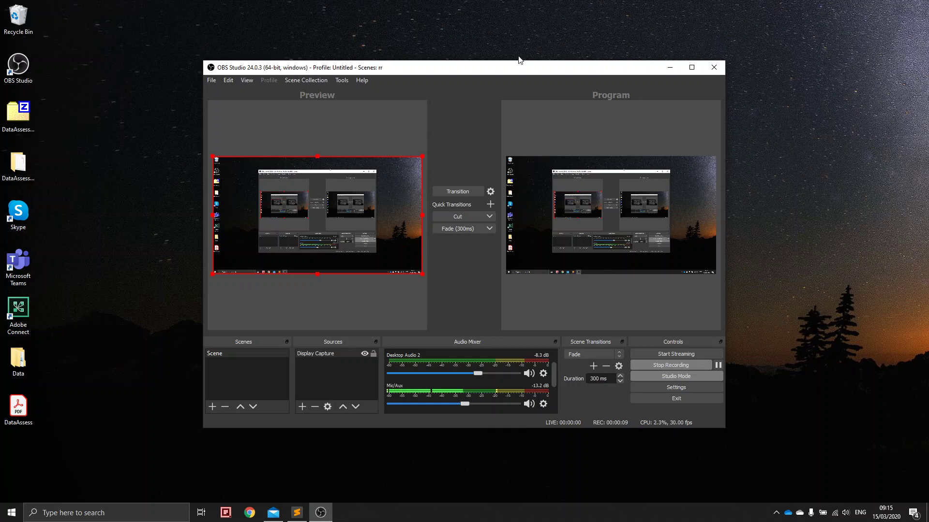
- Move the OBS Studio window slightly up and to the left on the desktop
mouse_move(518, 70)
mouse_down()
mouse_move(546, 157)
mouse_move(492, 45)
mouse_up()
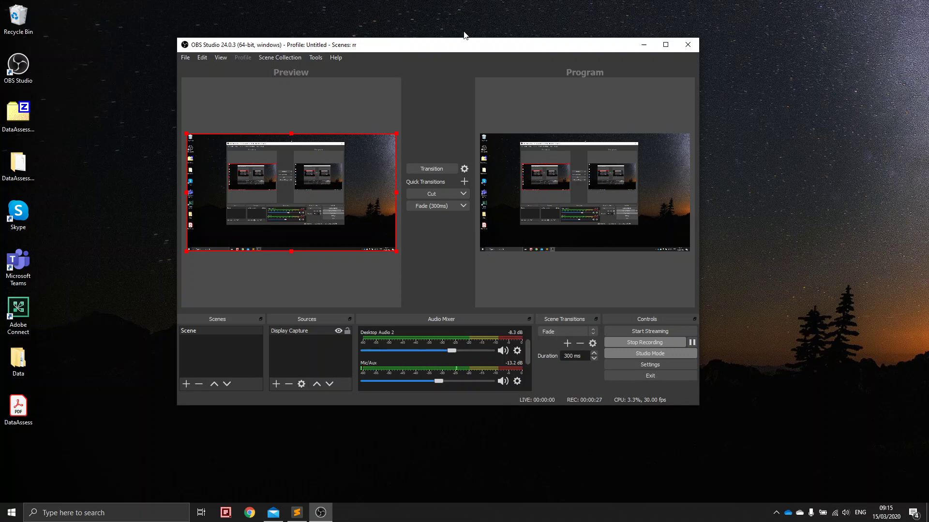
- Copy the DFNconf website address from line 2 of the Sublime Text notes
click(297, 512)
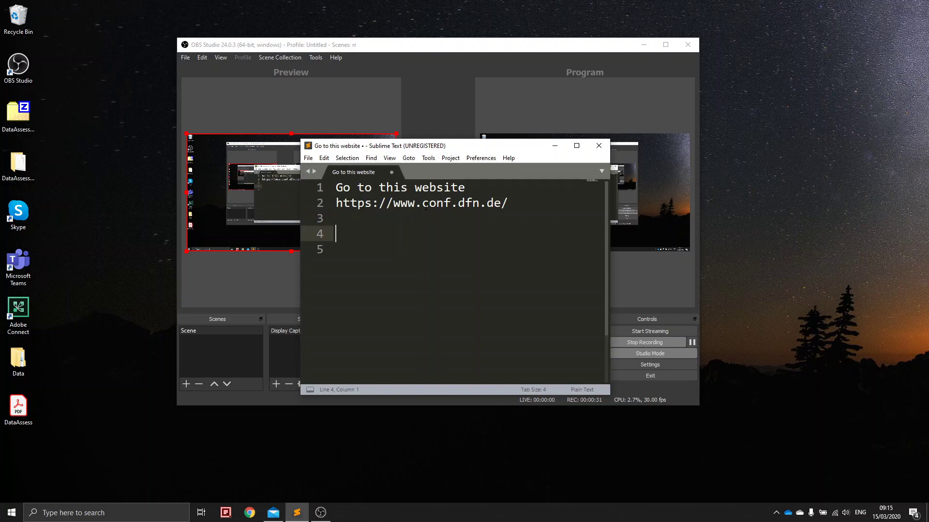
triple_click(489, 203)
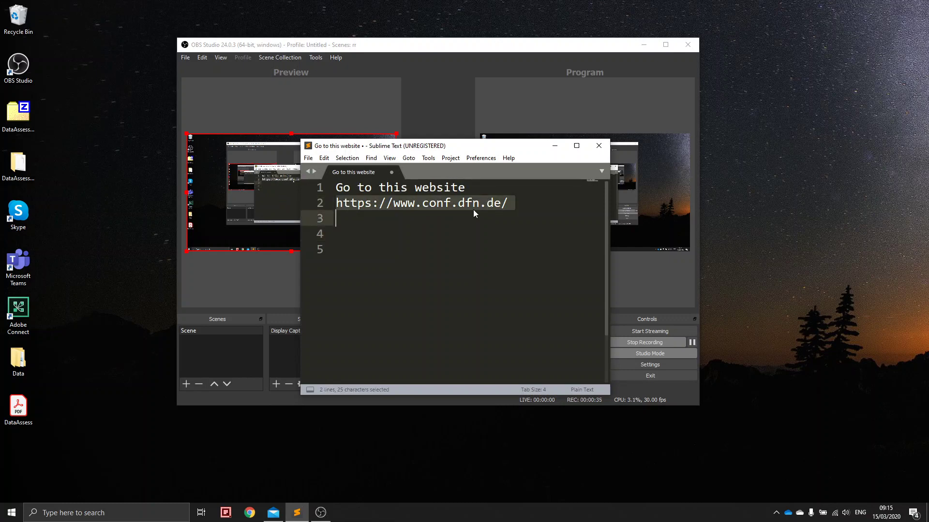
key(ctrl+c)
click(250, 512)
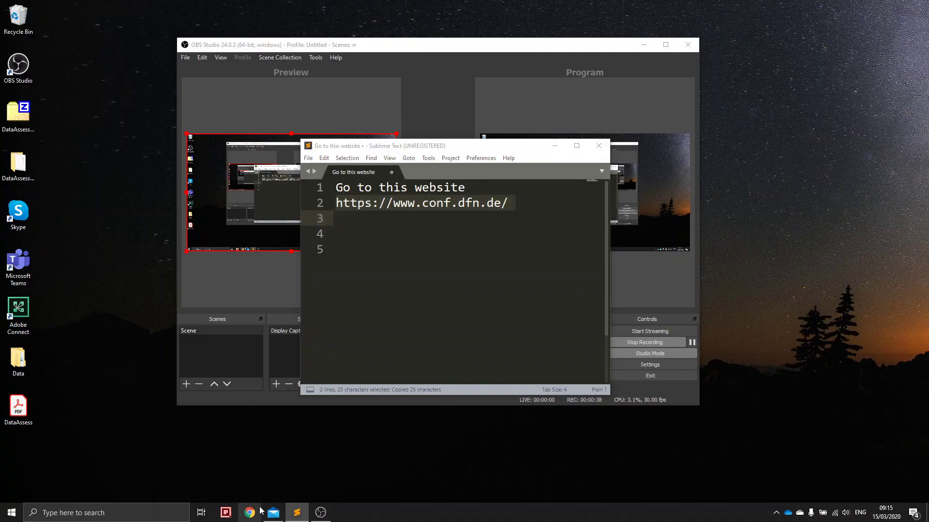
- Load the copied DFNconf address in Chrome and dismiss the translation offer
key(ctrl+v)
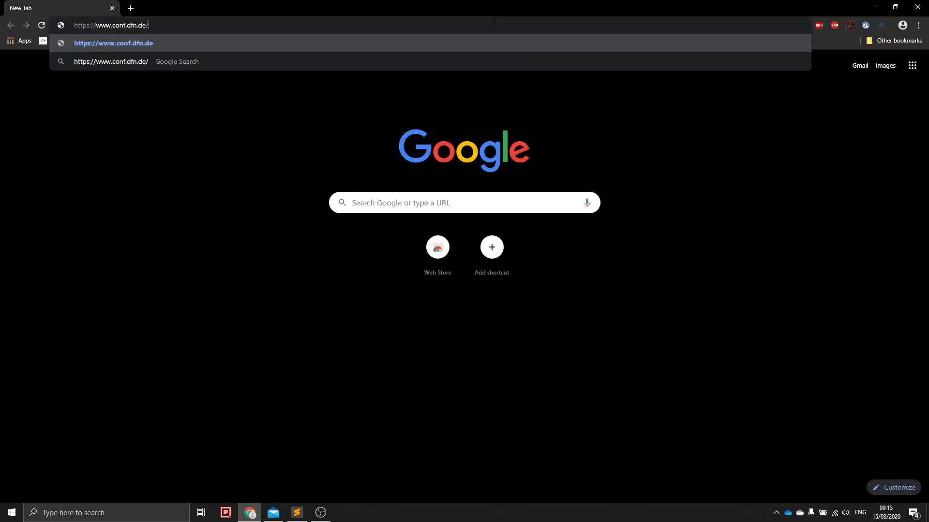
key(Return)
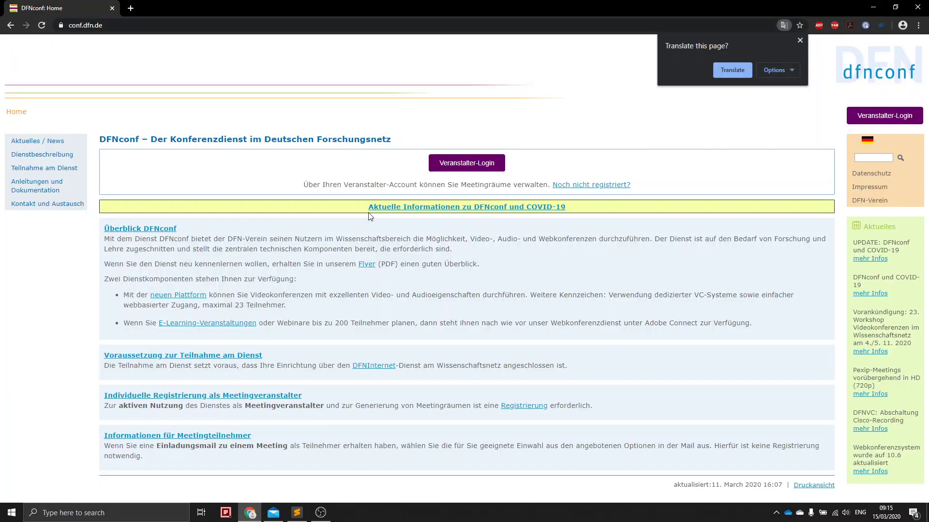
click(800, 40)
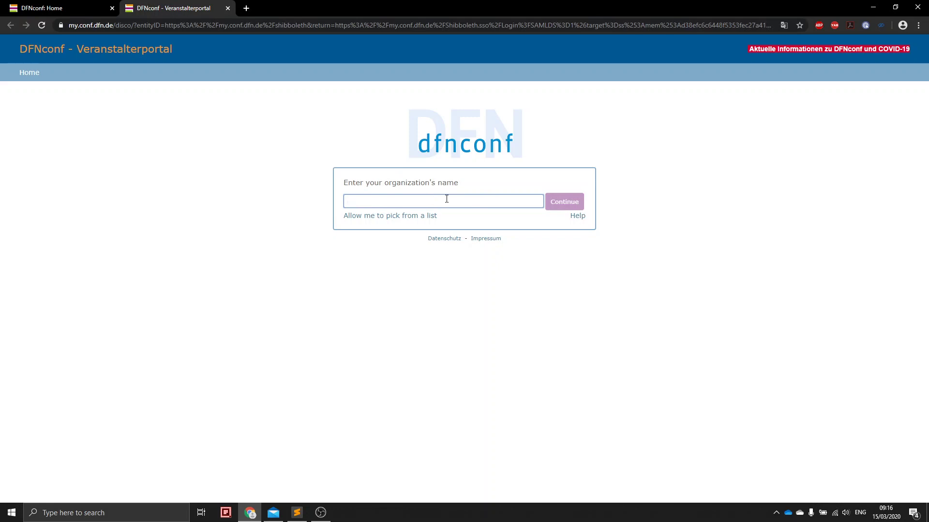
text(Heil)
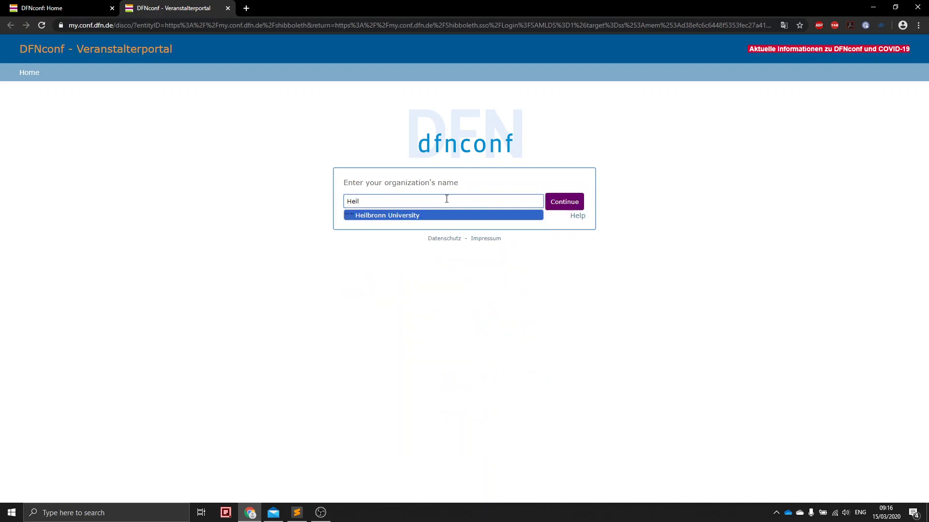
- Log in to DFNconf via Heilbronn University using the saved username and password
click(426, 215)
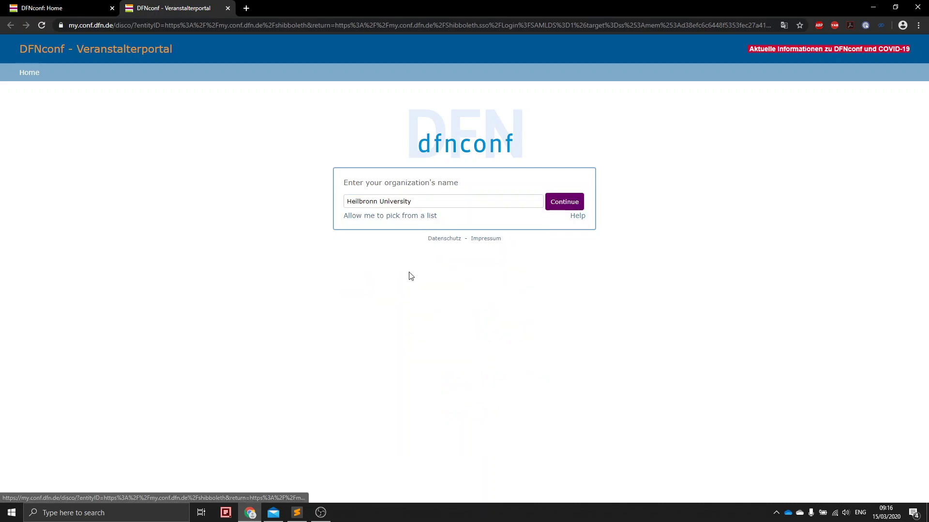
click(563, 204)
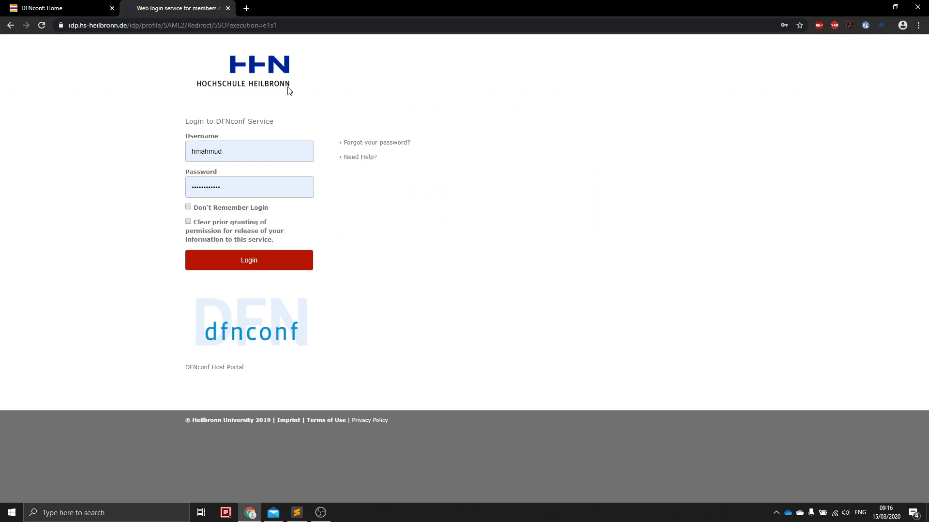
click(224, 145)
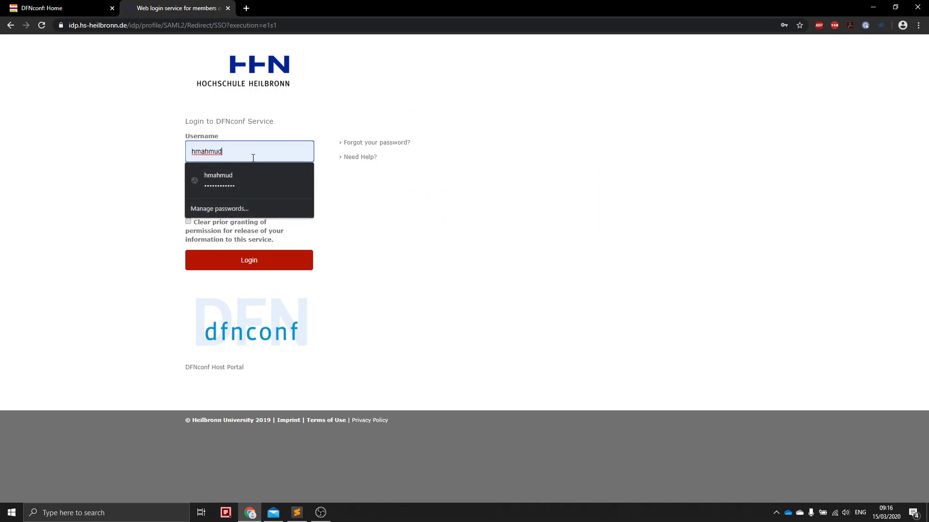
click(400, 186)
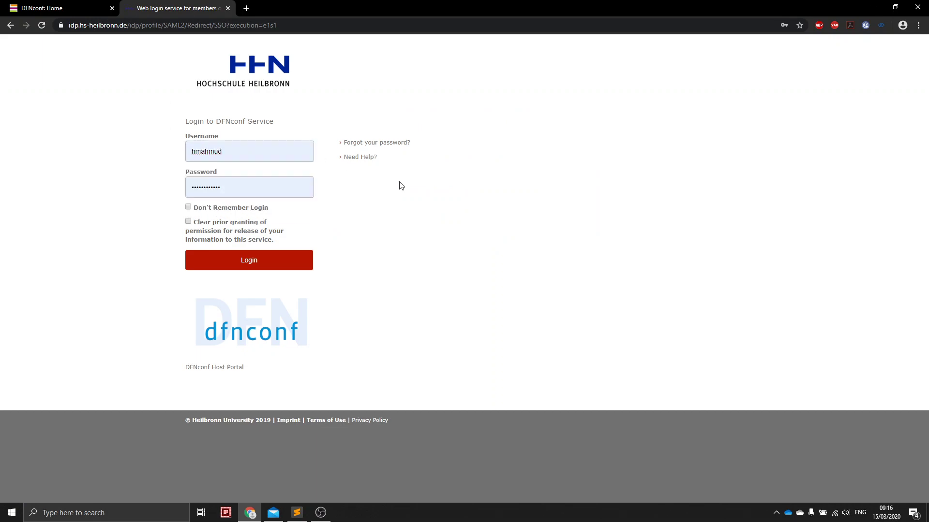
click(230, 260)
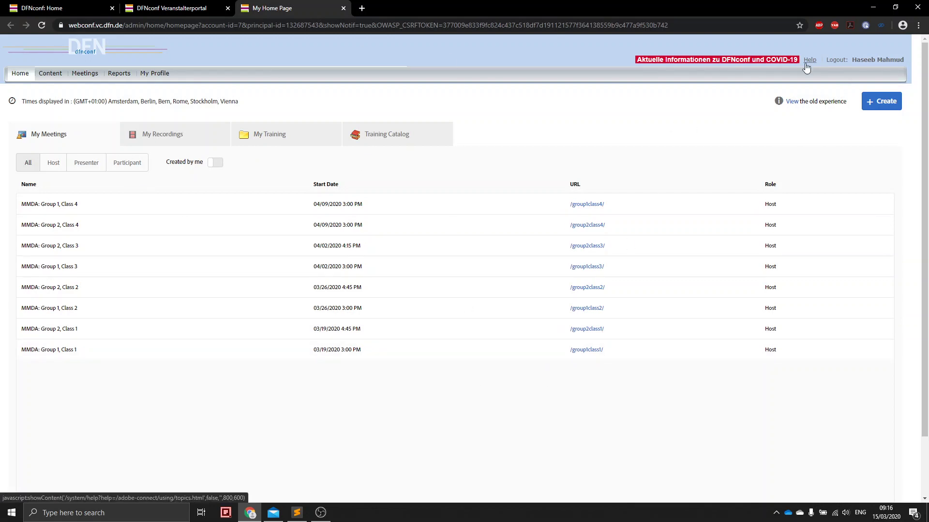
- Log out of Adobe Connect, try the saved password on the sign-in form, then check Mail
click(862, 65)
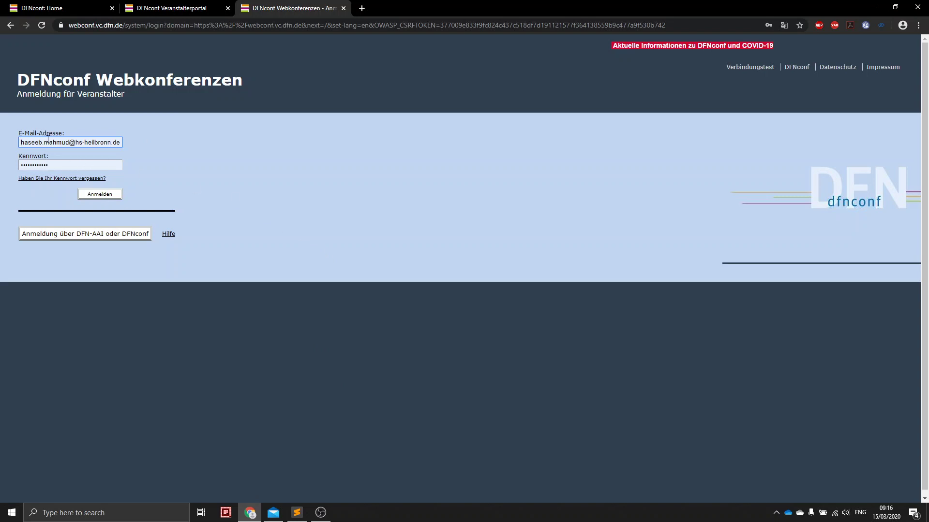
click(61, 163)
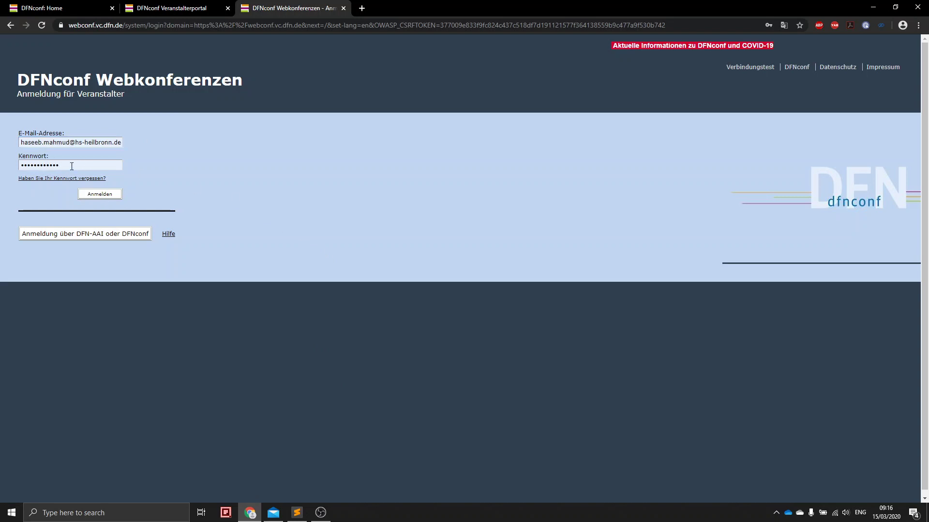
click(71, 167)
click(311, 207)
click(273, 513)
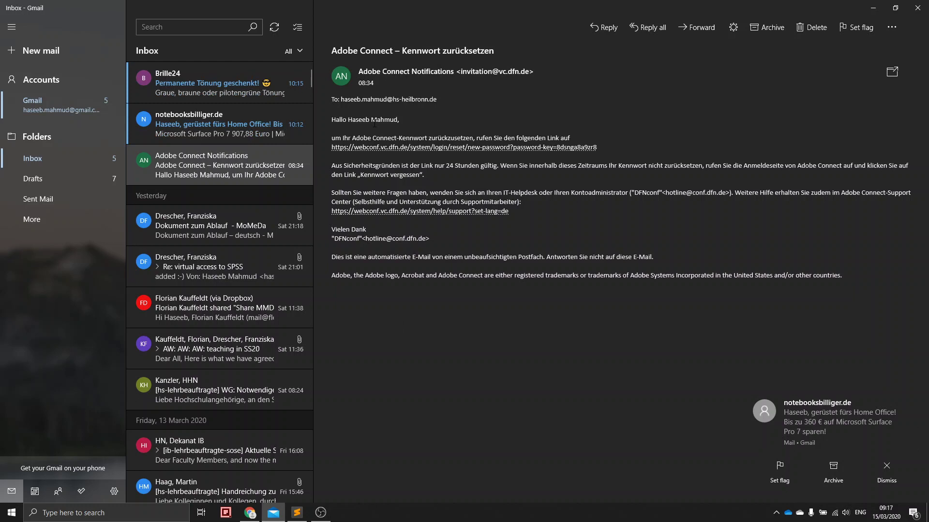
- Highlight the instructions in the Adobe Connect password-reset e-mail and follow its reset link
drag(372, 138, 570, 138)
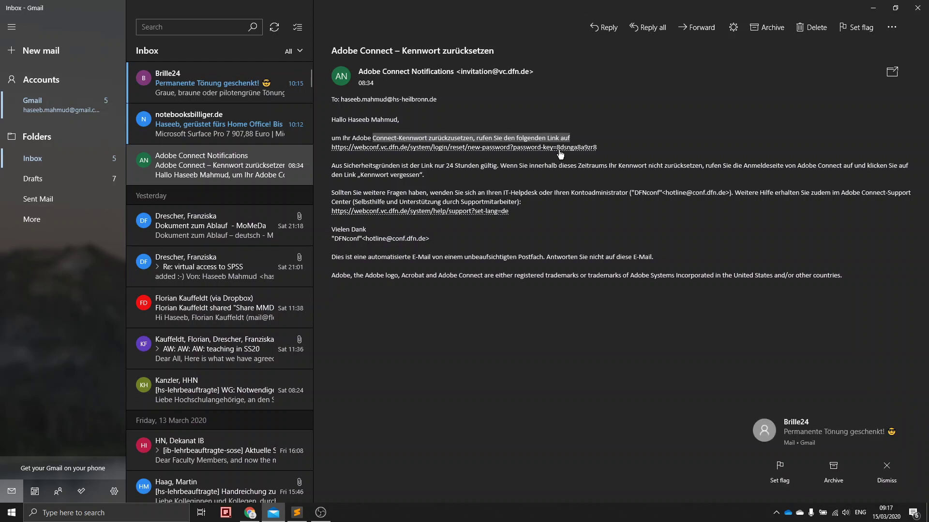
click(583, 148)
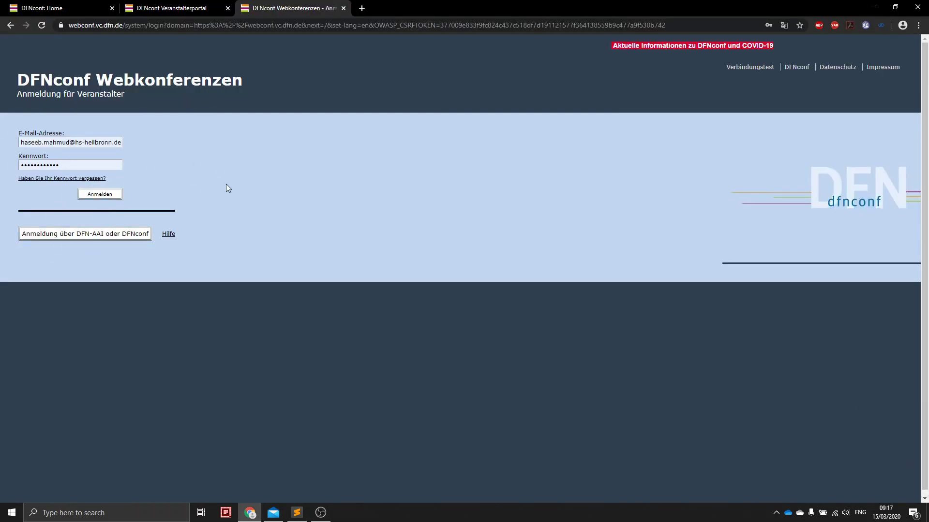
- Sign in to DFNconf web conferencing and create a new meeting via Create > Meeting
click(102, 192)
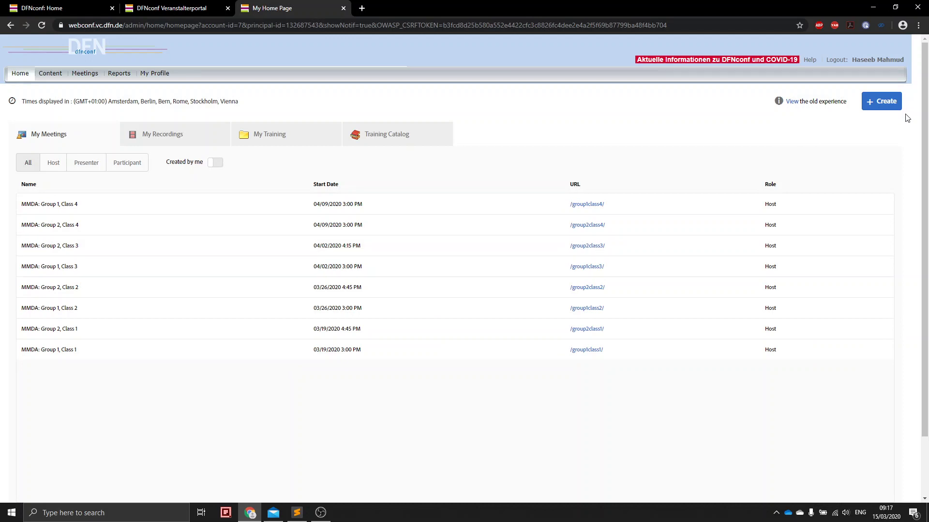
click(874, 105)
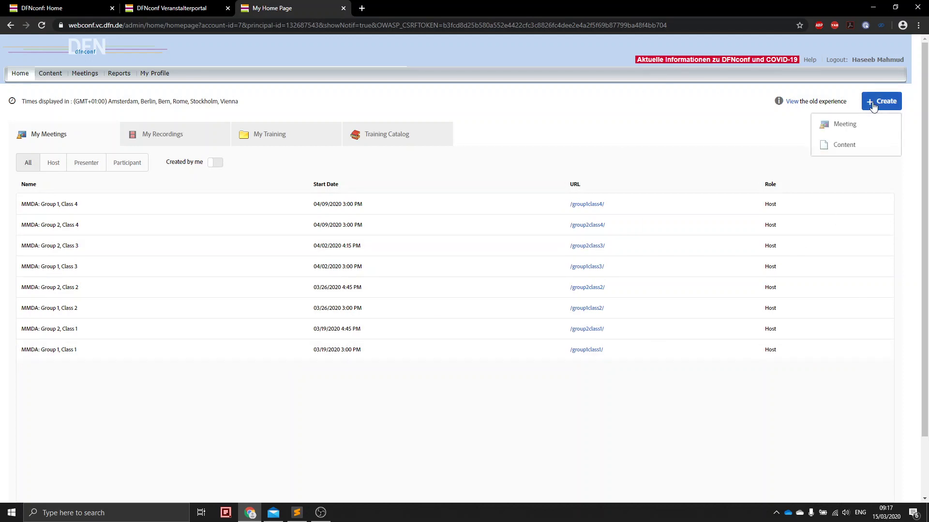
click(843, 133)
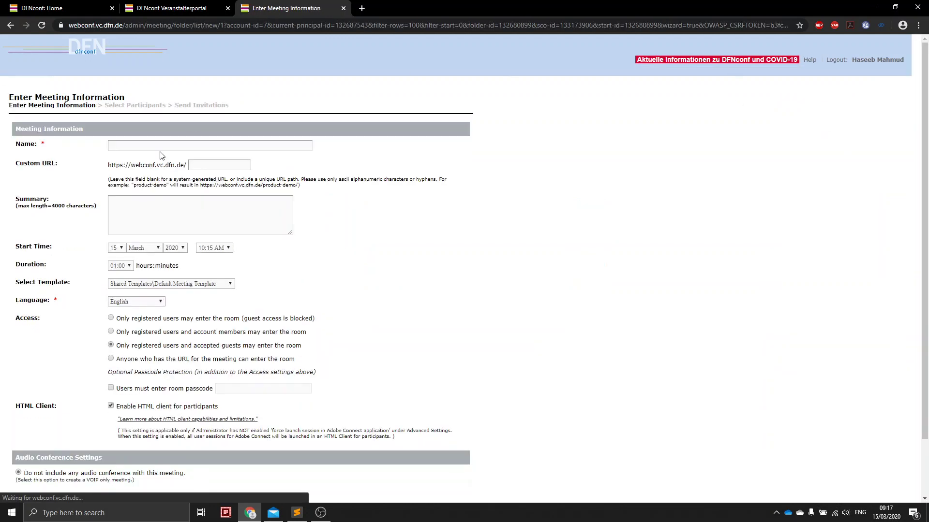
- Name the meeting 'Test MMDA' with the custom URL 'testmmda'
click(147, 146)
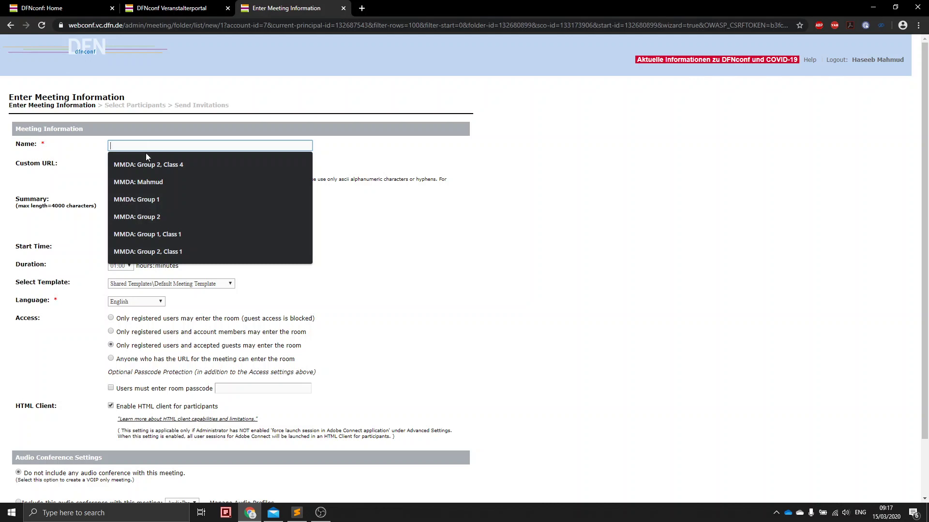
text(Test MMDA)
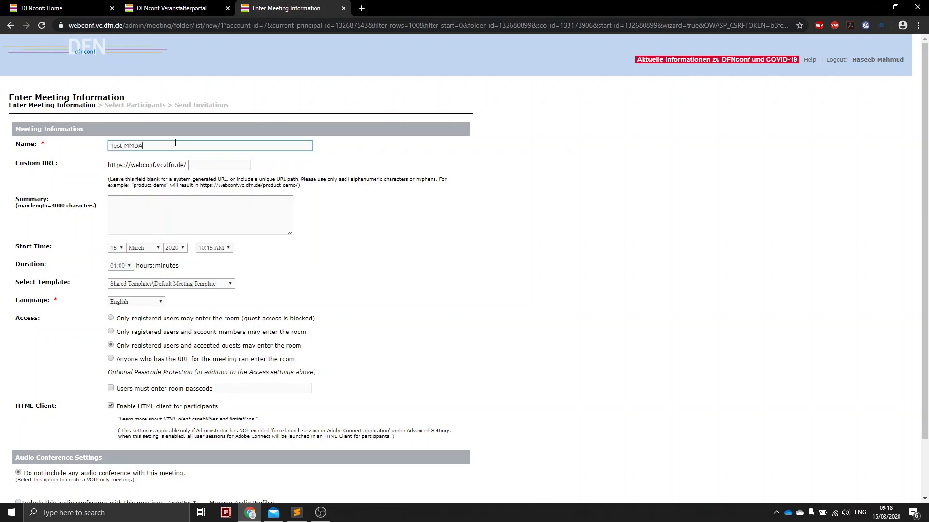
click(200, 161)
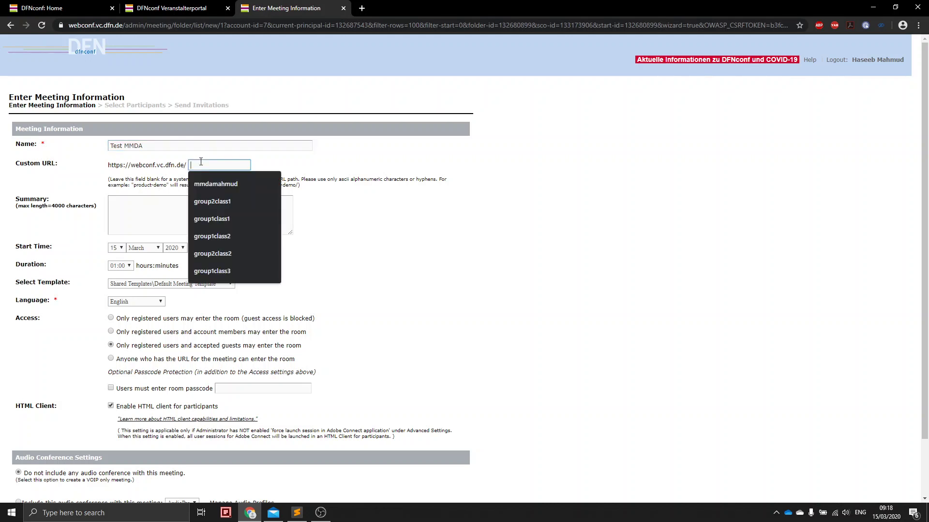
text(testmmda)
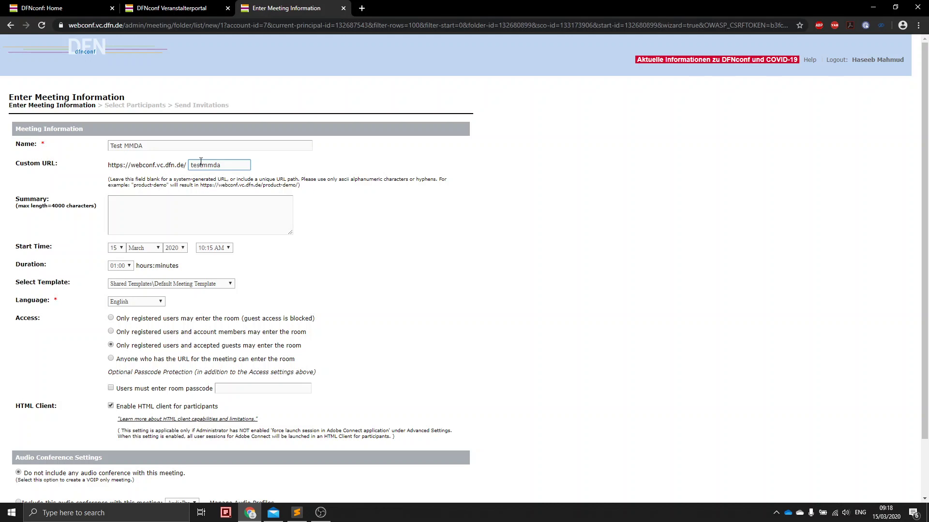
click(164, 205)
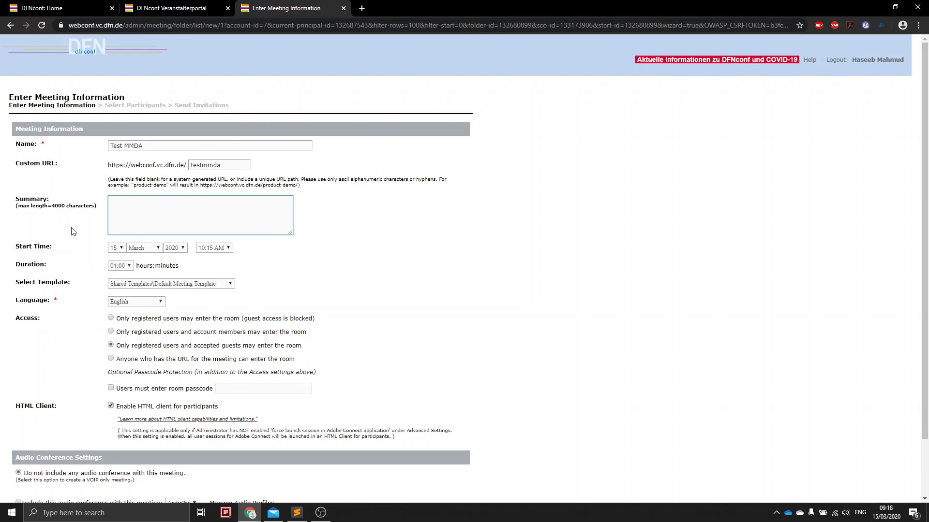
- Schedule the meeting to start on the 16th at 10:00 AM, lasting 01:30
click(112, 248)
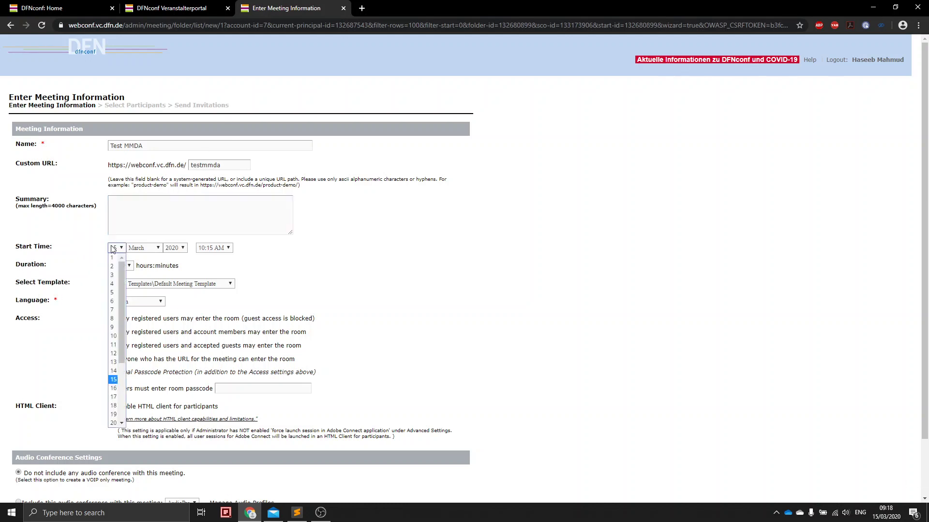
click(117, 389)
click(215, 249)
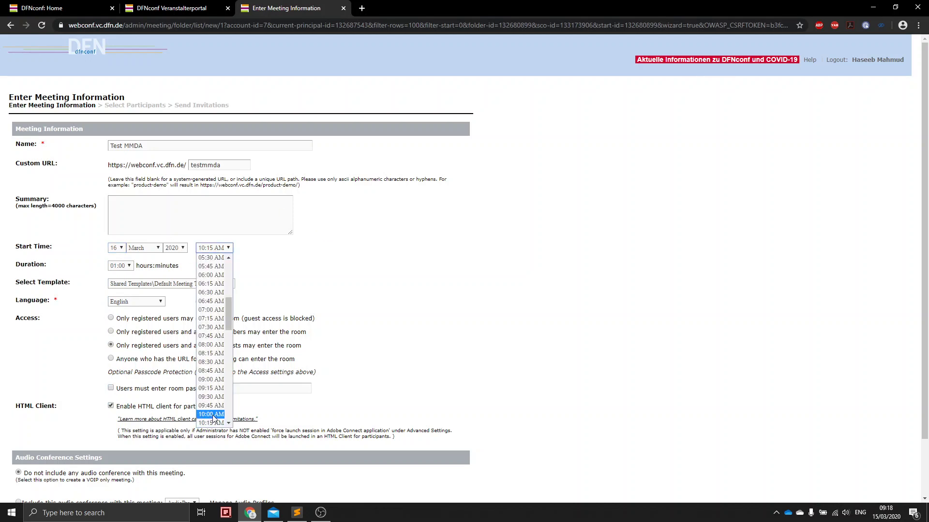
click(213, 415)
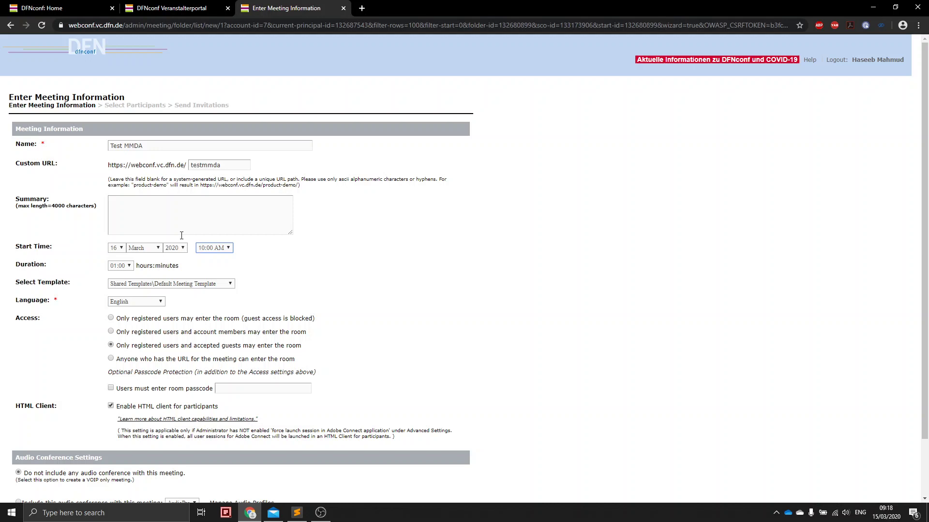
click(121, 267)
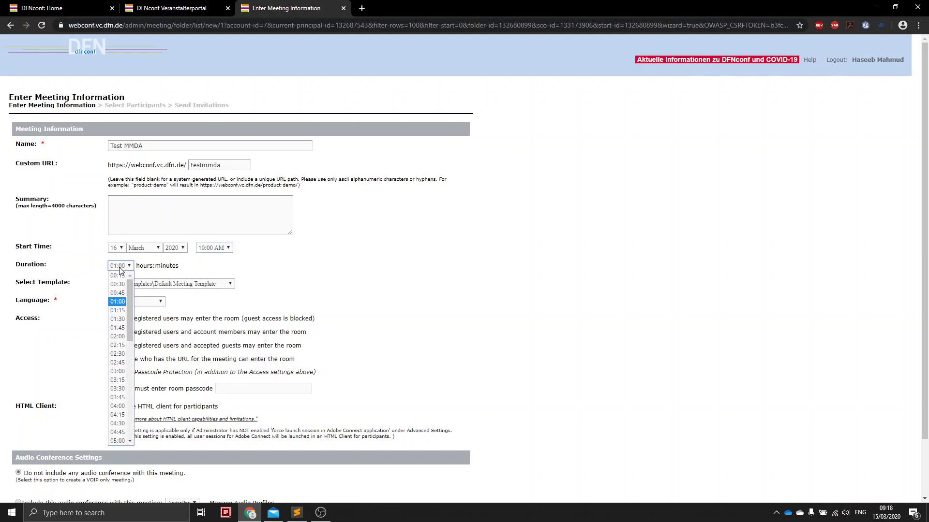
click(121, 320)
scroll(647, 371, down, 2)
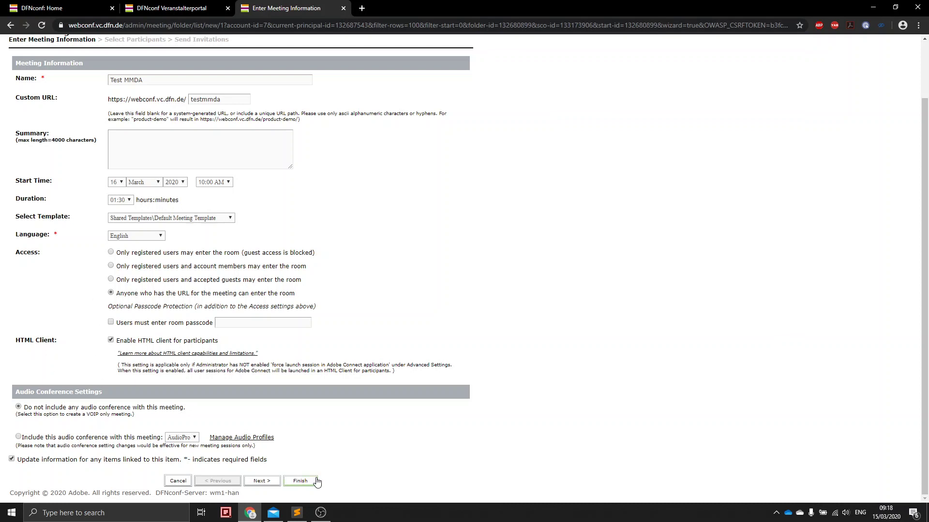
- Finish the meeting, return to the user's meetings folder, and open Test MMDA
click(300, 481)
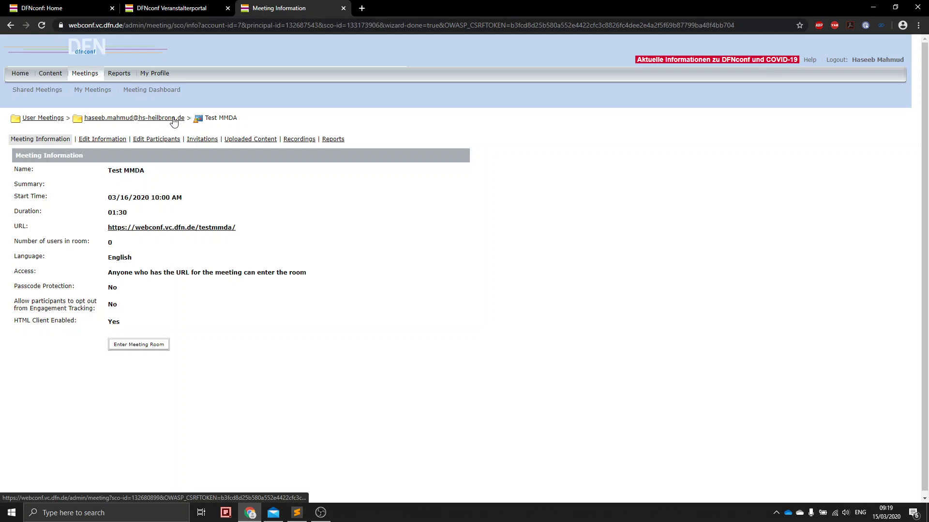
click(173, 122)
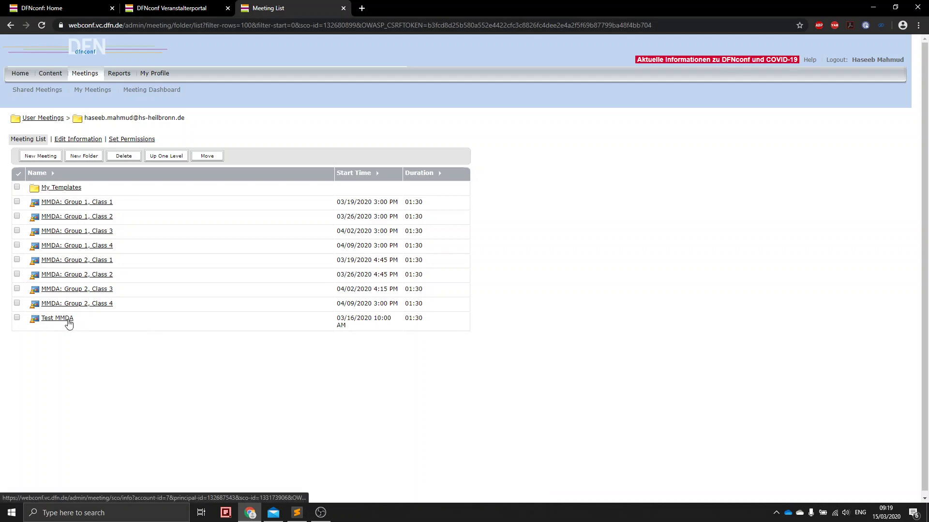
click(69, 325)
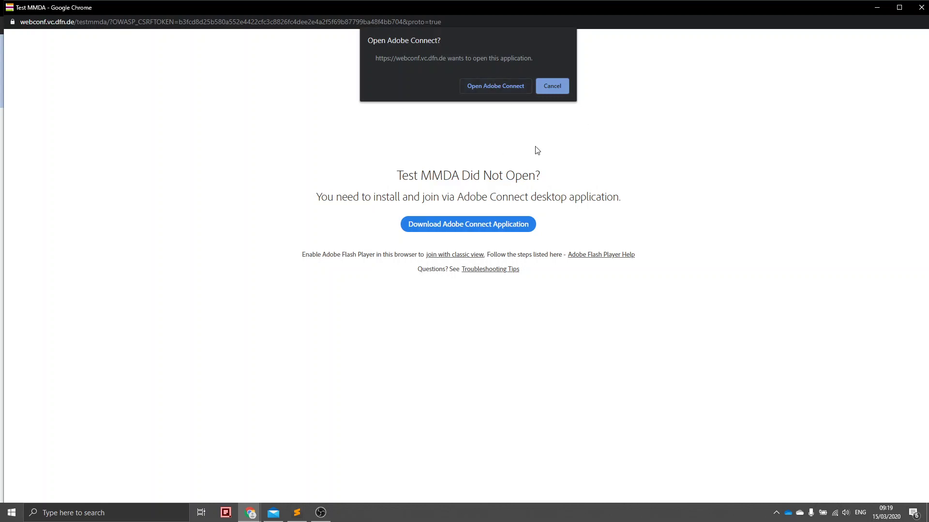
- Allow Chrome to launch the Adobe Connect desktop app for the Test MMDA room
click(494, 86)
text(Hi there)
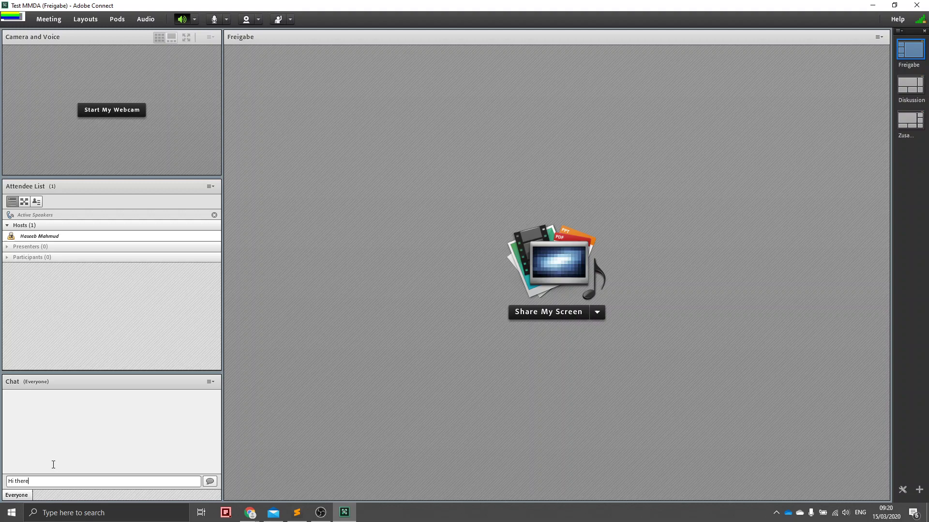
- Send the 'Hi there' chat message, start the webcam preview, and open the screen-share choices
key(Return)
click(104, 111)
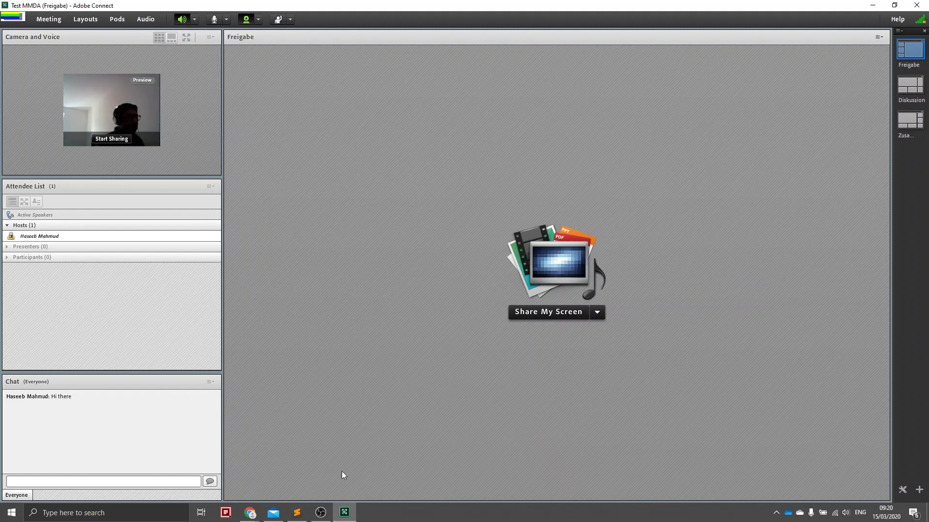
click(564, 313)
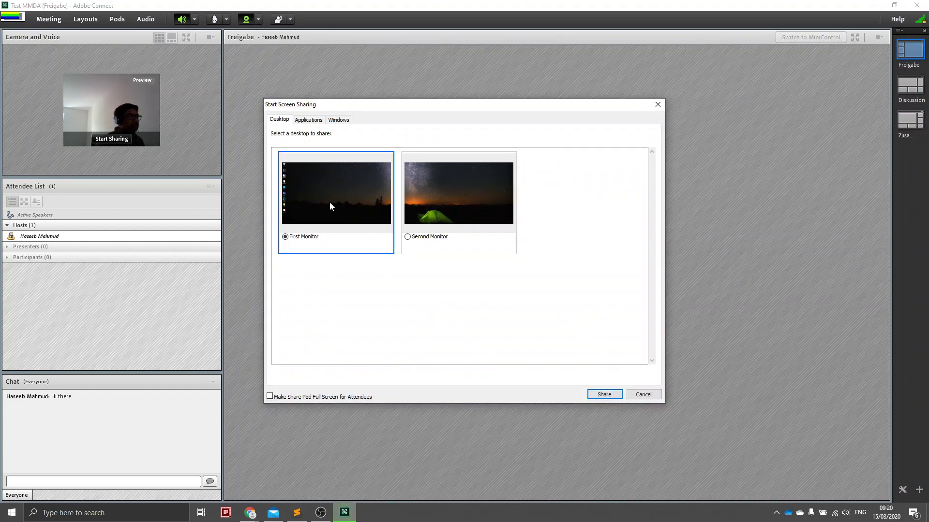
- Share the First Monitor, connect microphone audio, and minimize the Chrome launch window
click(602, 394)
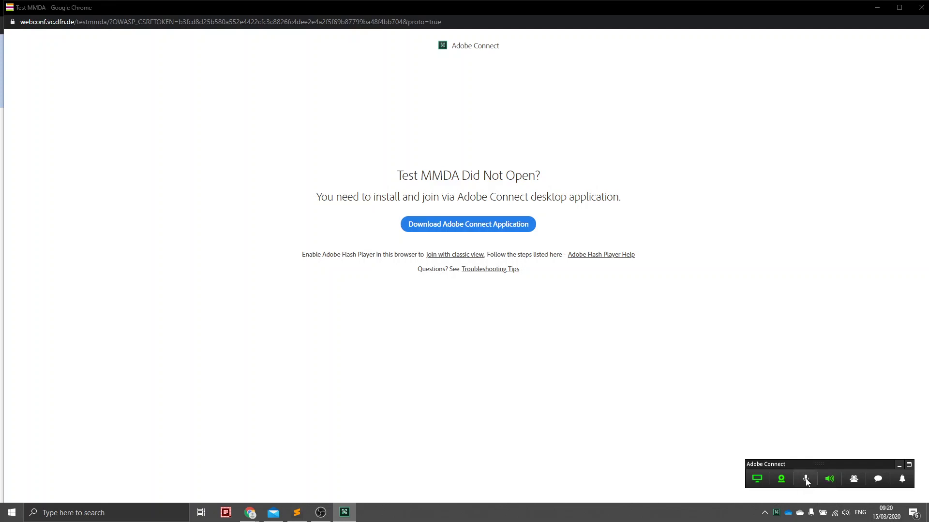
click(807, 481)
click(877, 7)
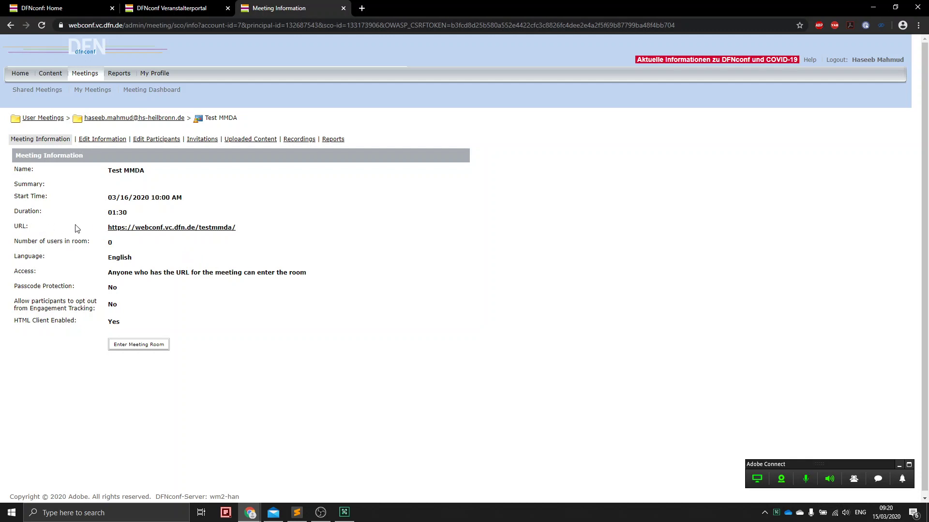
- Drag across the Test MMDA meeting page, then bring OBS Studio to the front
drag(78, 229, 361, 249)
click(361, 249)
click(320, 512)
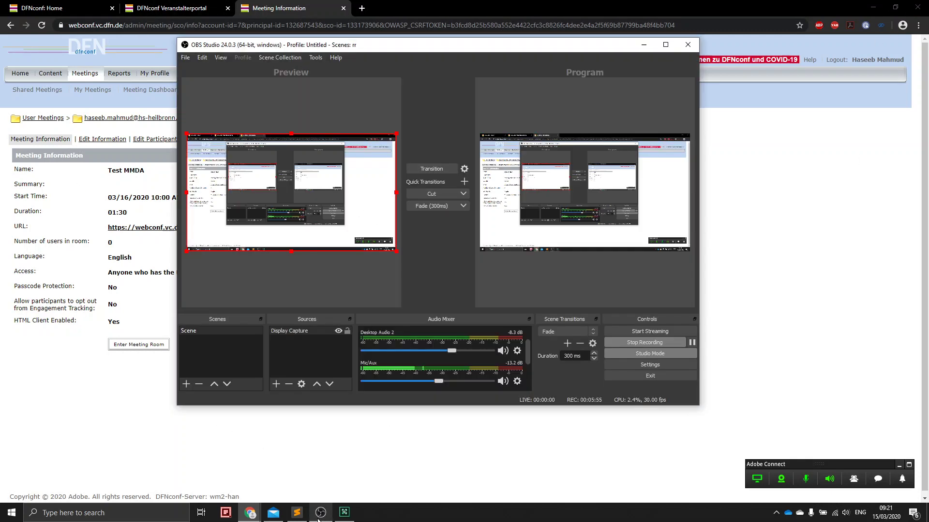